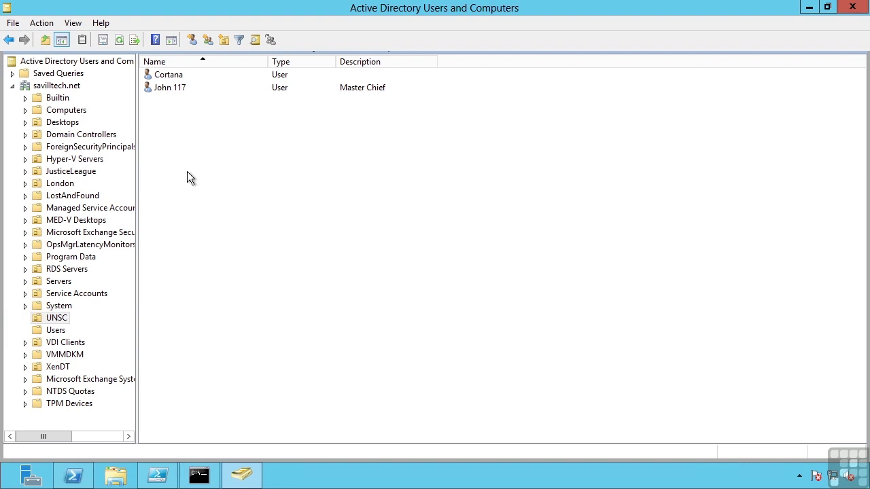
- Create a security group named Halo with global scope in the UNSC organizational unit
right_click(187, 172)
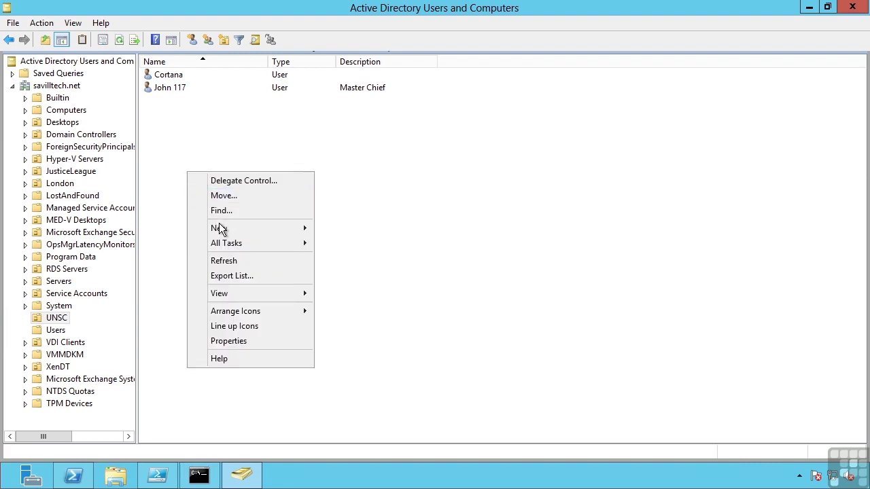
mouse_move(220, 228)
click(347, 258)
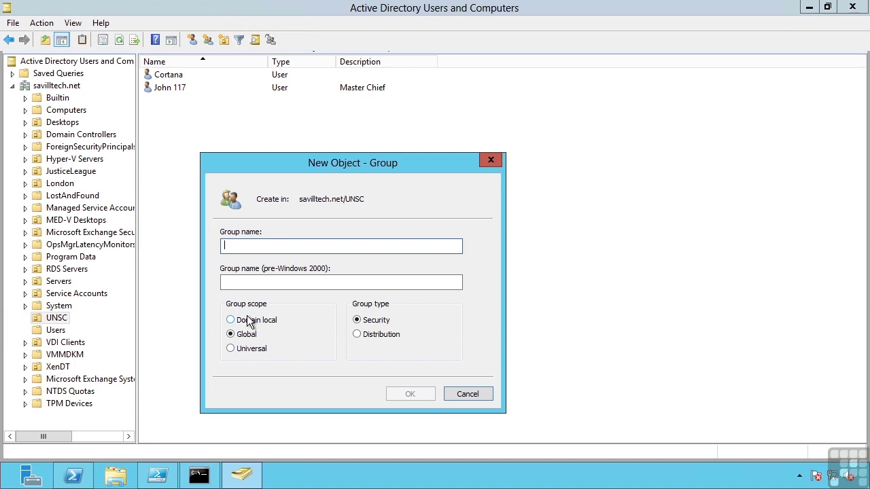
click(242, 324)
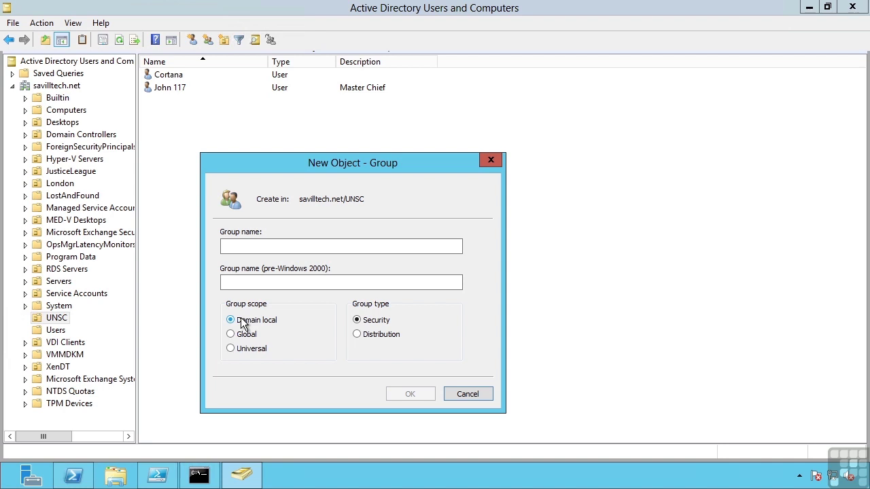
click(250, 350)
click(245, 336)
click(257, 248)
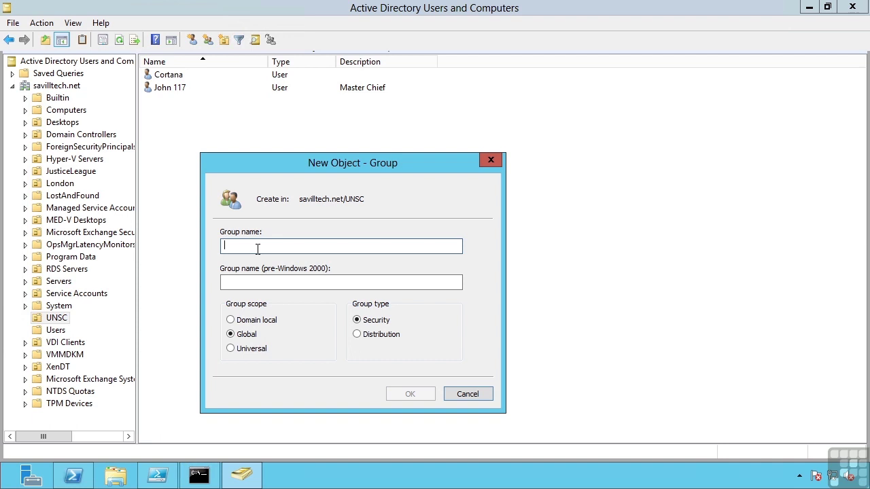
text(Halo)
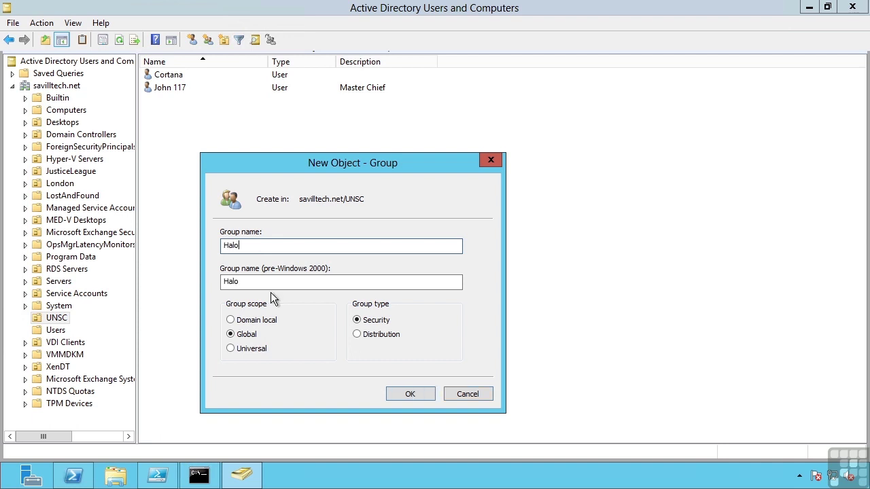
click(412, 395)
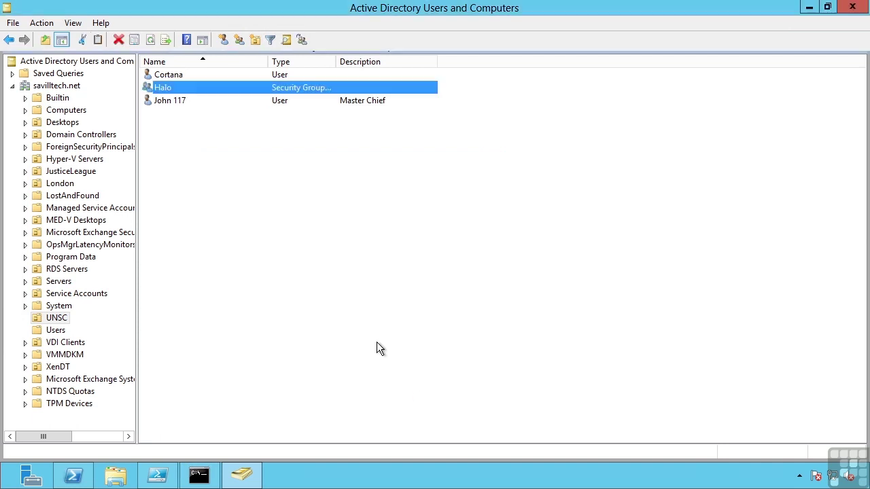
- Add both user accounts from the UNSC organizational unit as members of the Halo group
double_click(168, 91)
click(398, 113)
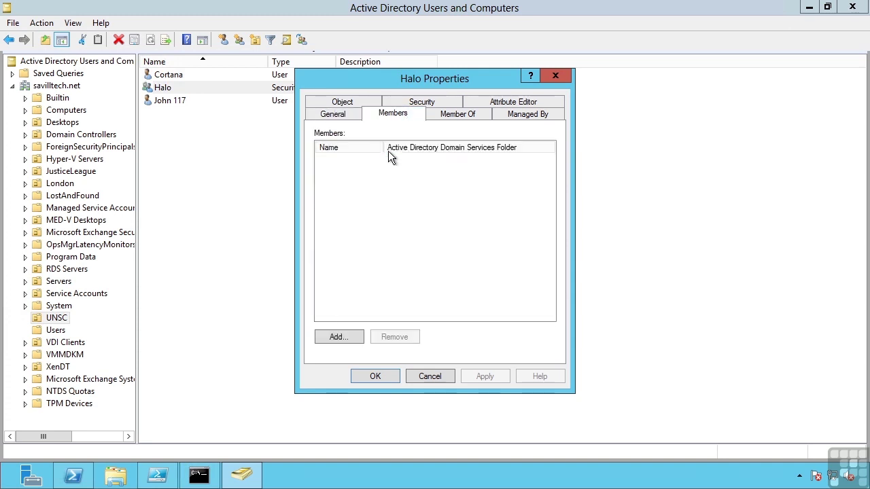
click(339, 337)
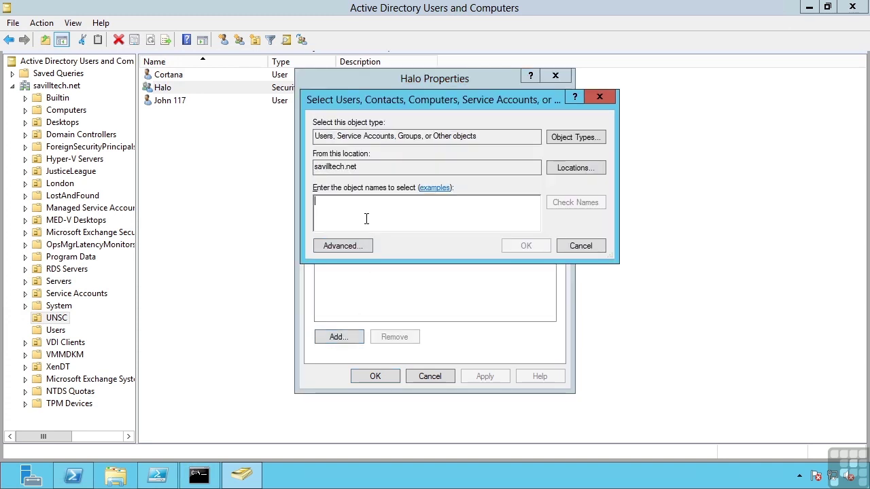
text(john117)
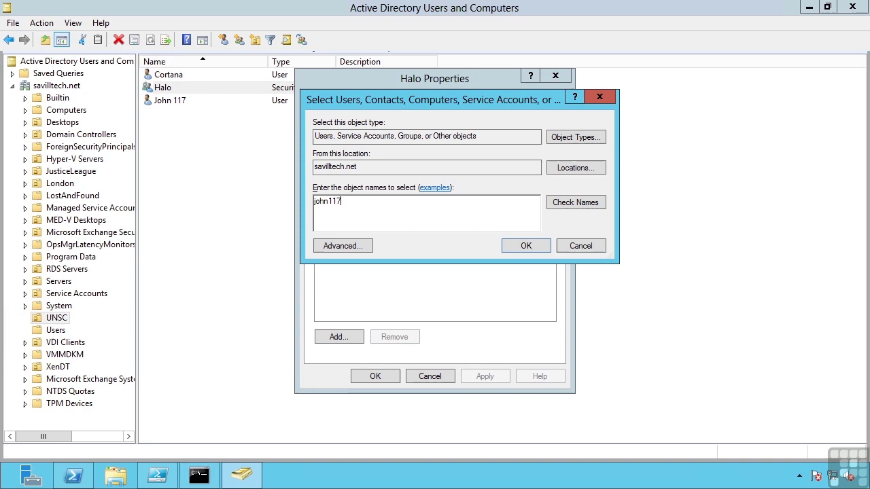
text(;cortana)
click(589, 204)
click(519, 248)
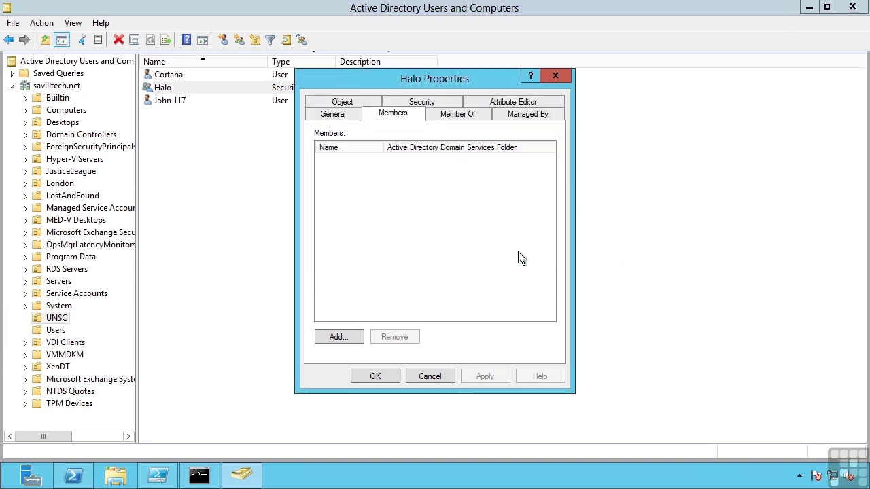
click(378, 377)
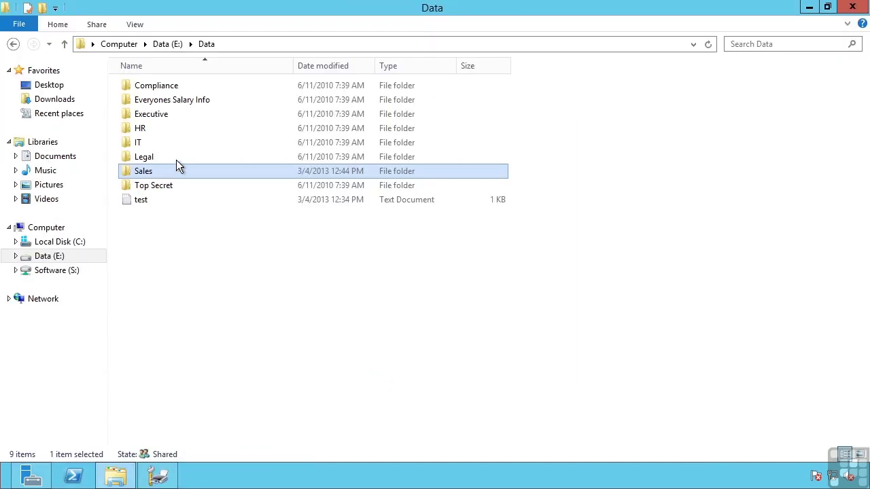
- In File Explorer, open the advanced security settings of the HR folder in E:\Data
click(175, 159)
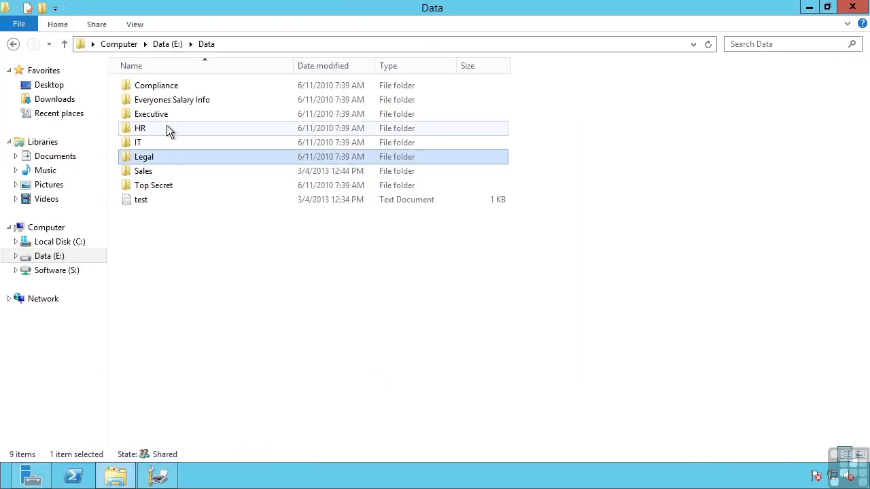
click(168, 128)
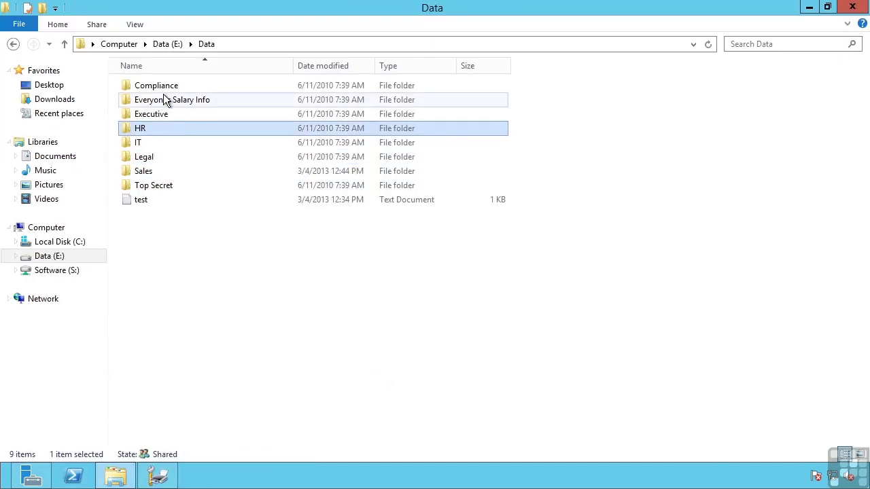
right_click(141, 135)
click(183, 350)
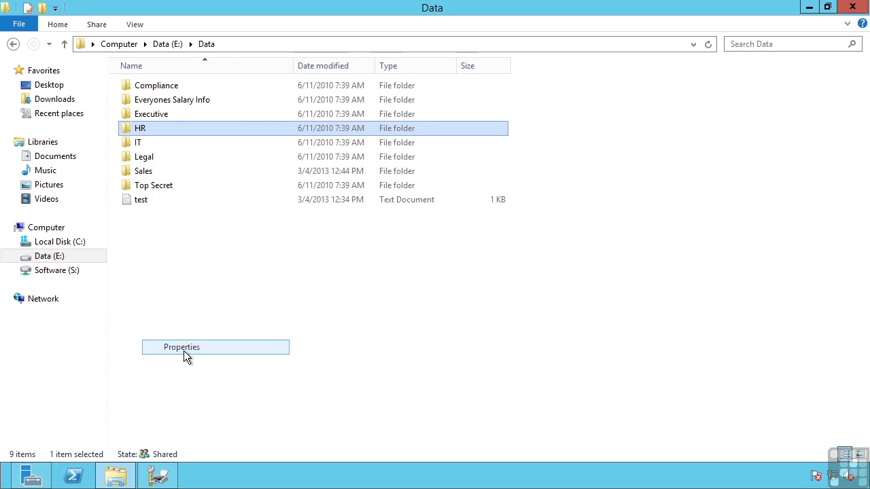
click(276, 133)
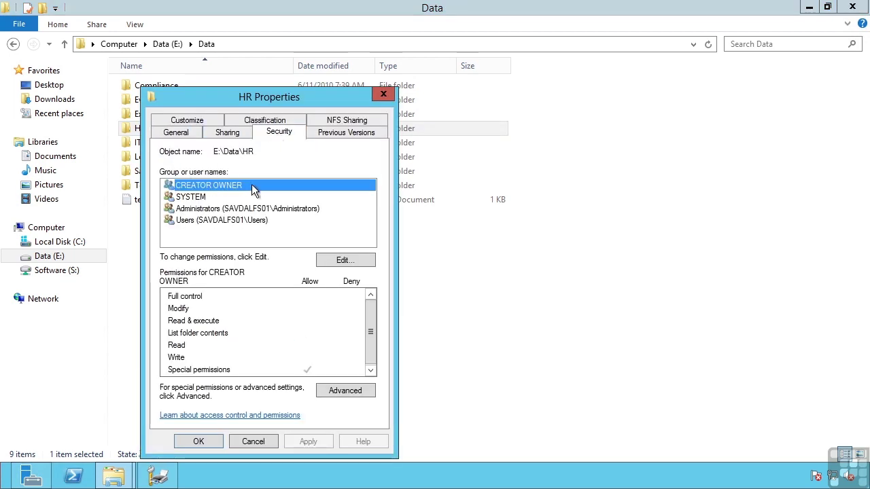
click(346, 391)
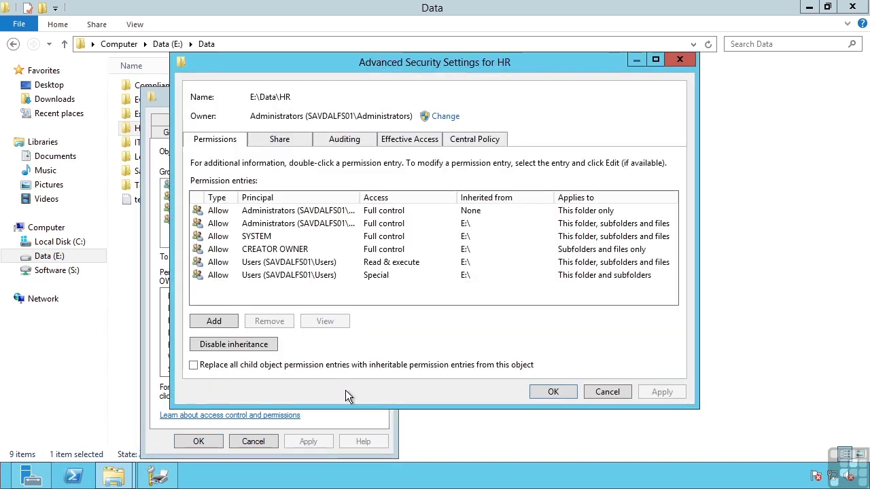
- Examine the access levels and inheritance sources of the HR folder's existing permission entries
click(385, 225)
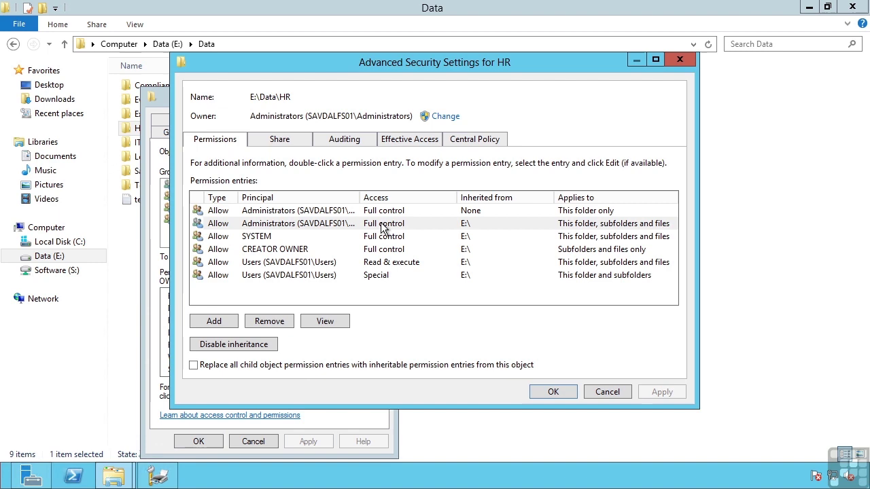
click(384, 236)
click(472, 223)
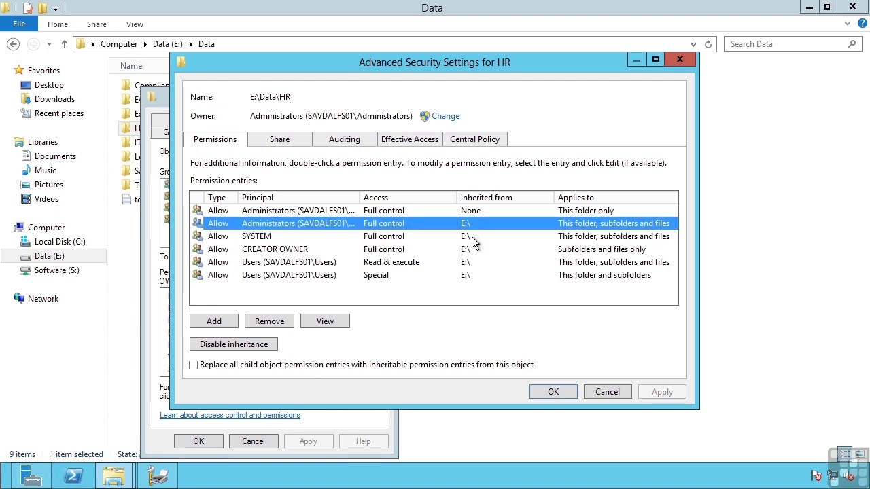
click(472, 236)
click(474, 253)
click(471, 264)
click(473, 275)
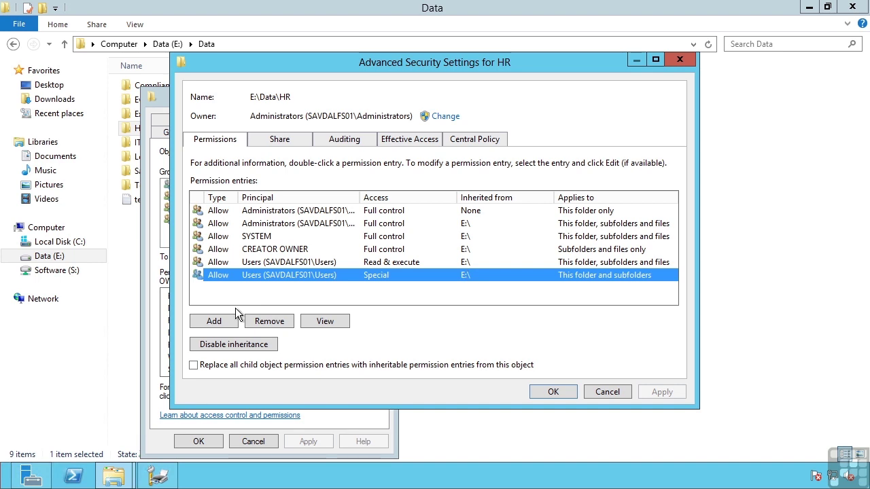
- Start a new permission entry for the HR folder with the Halo group as principal
click(210, 321)
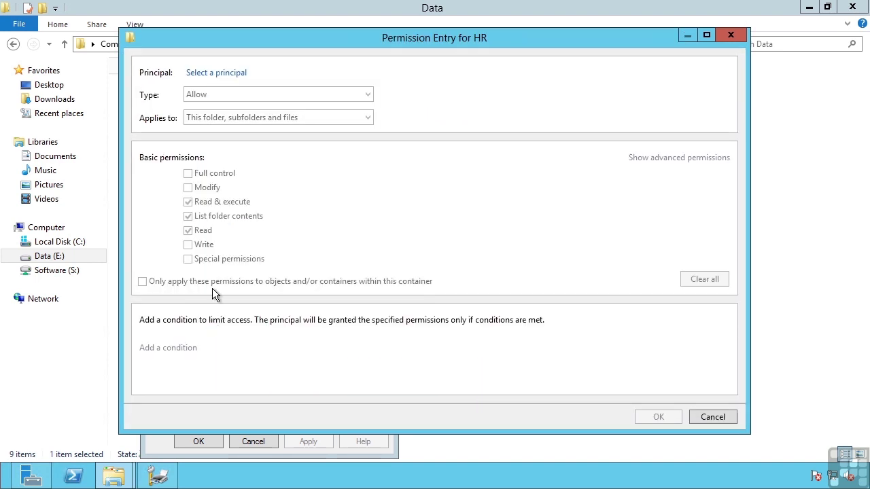
click(217, 73)
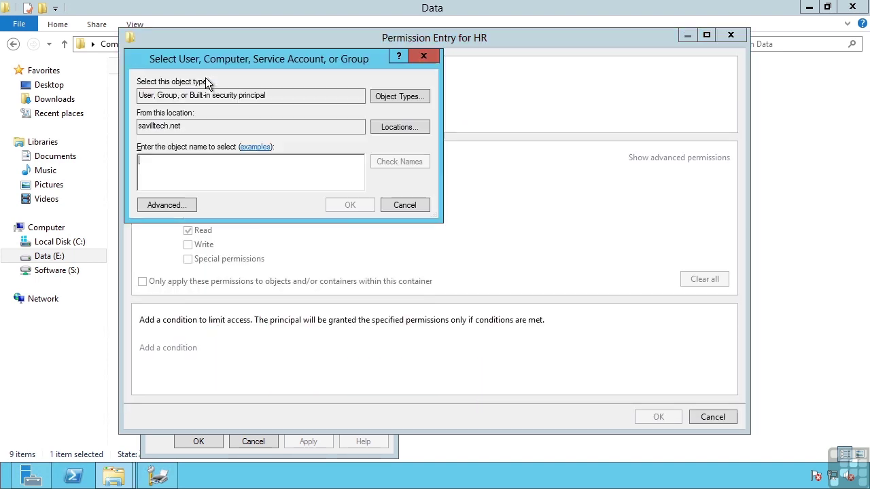
text(halo)
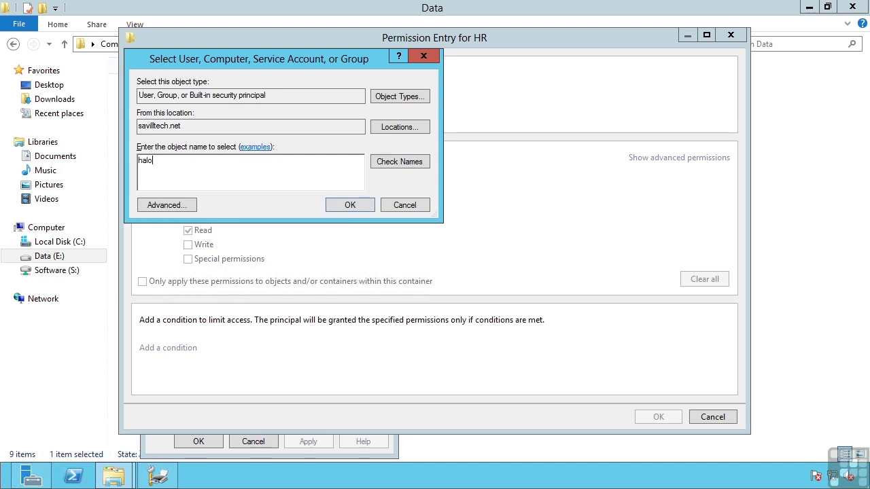
click(406, 162)
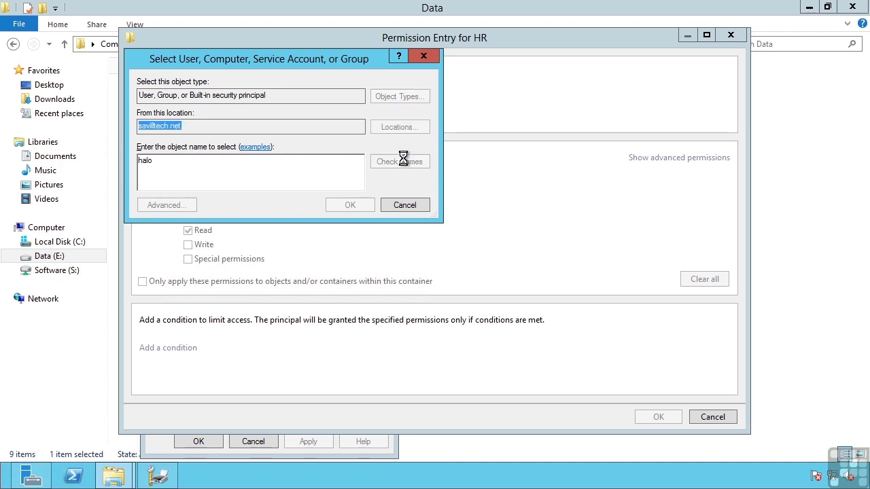
double_click(241, 161)
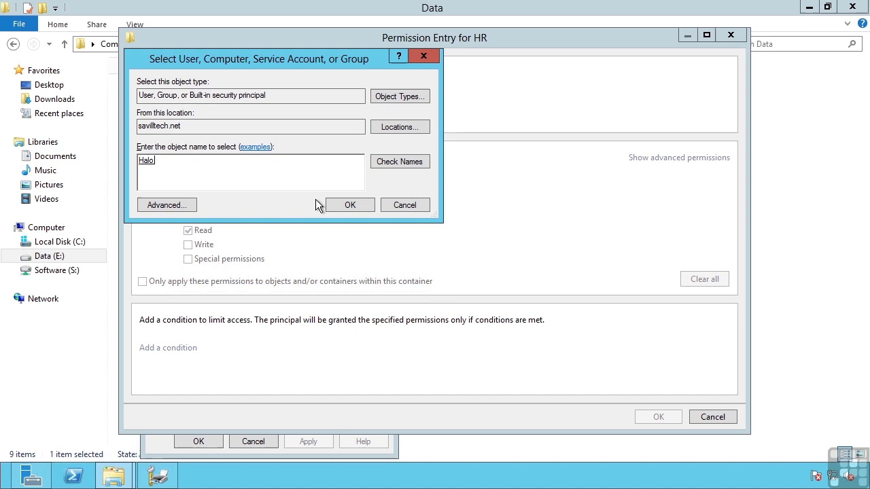
click(336, 204)
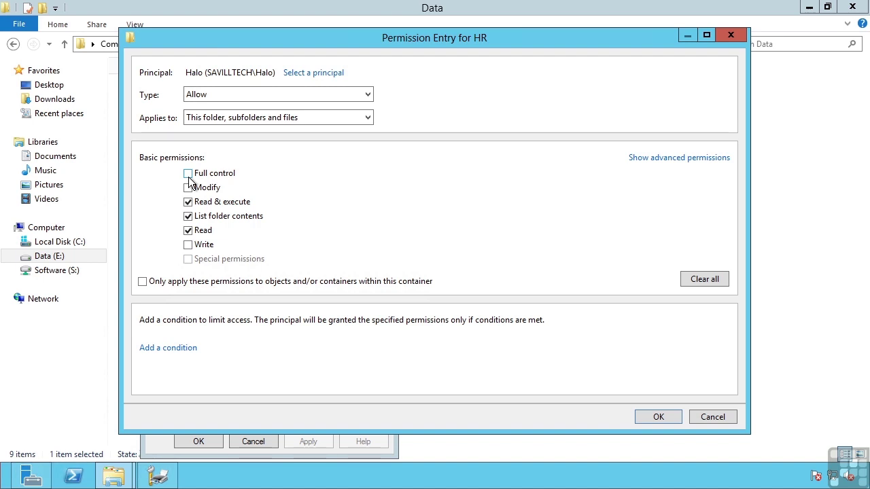
- Grant the Halo group Full control, review the advanced permissions it includes and accept the entry
click(189, 176)
click(678, 160)
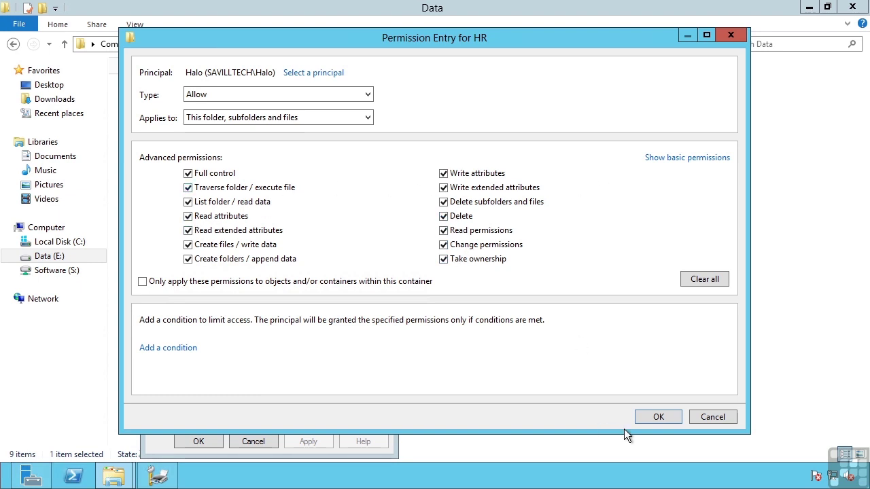
click(658, 419)
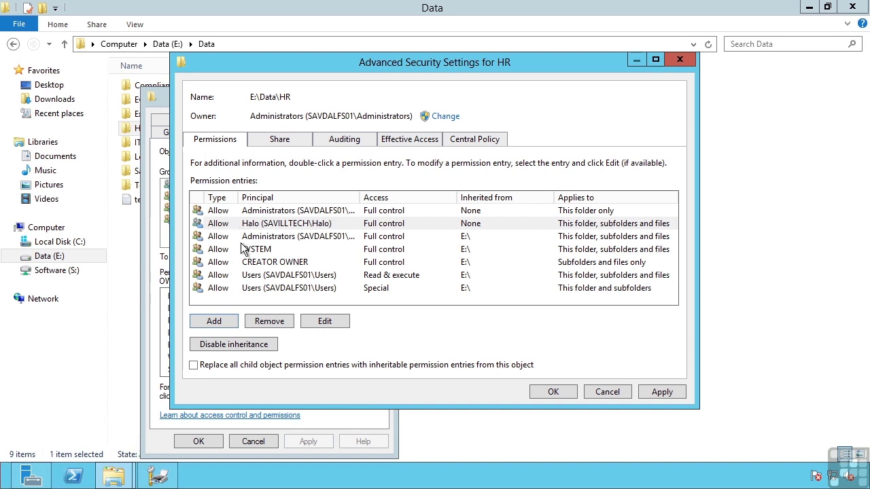
- Start another permission entry for the HR folder, with the user account described as Boss as principal
click(215, 321)
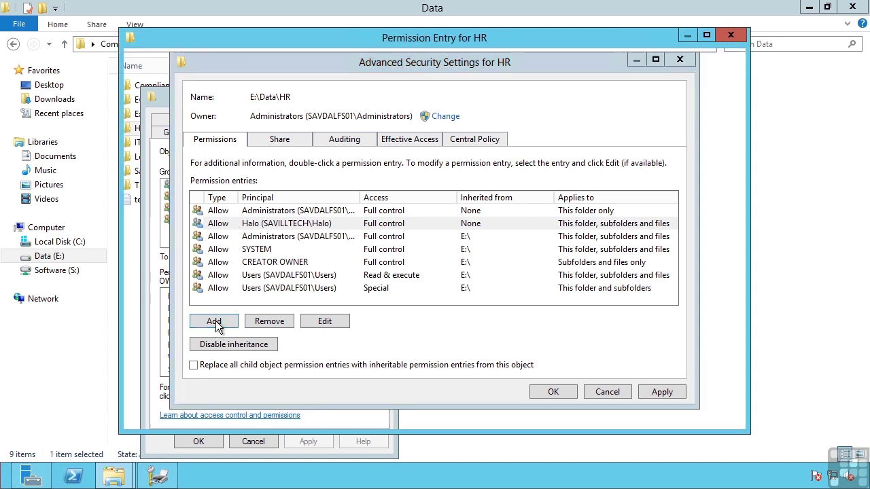
click(225, 72)
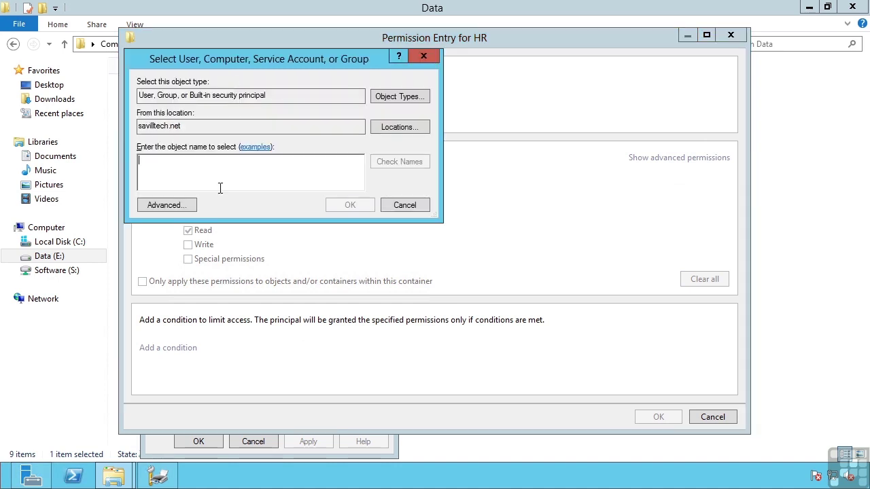
text(john)
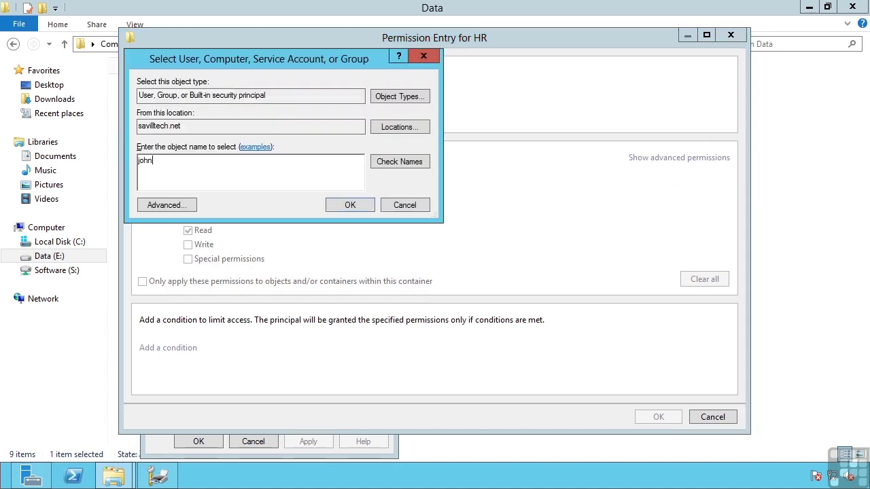
click(420, 161)
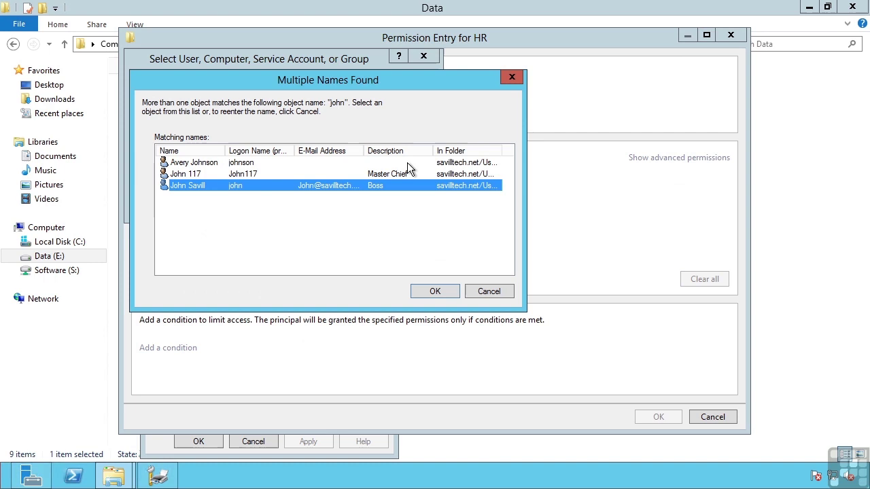
key(Return)
key(Return)
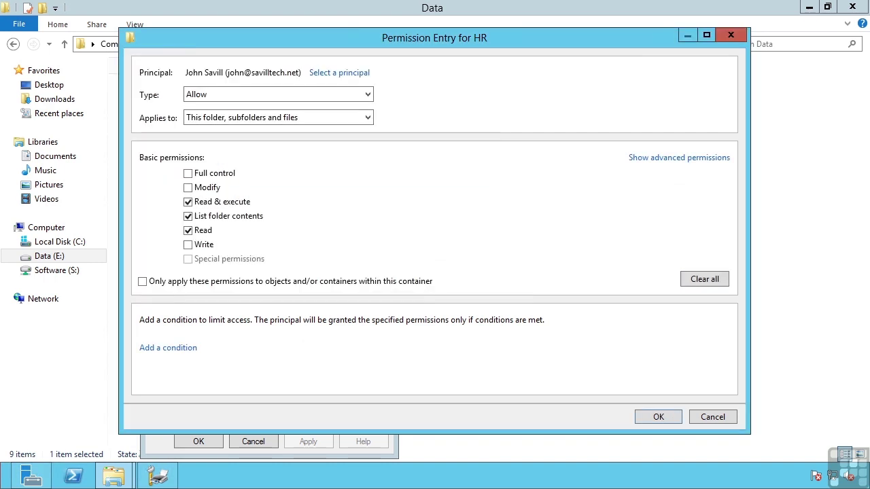
- Set the user's new HR permission entry to Deny with Read & execute, List folder contents and Read, and apply the folder's permission changes
click(368, 94)
click(231, 117)
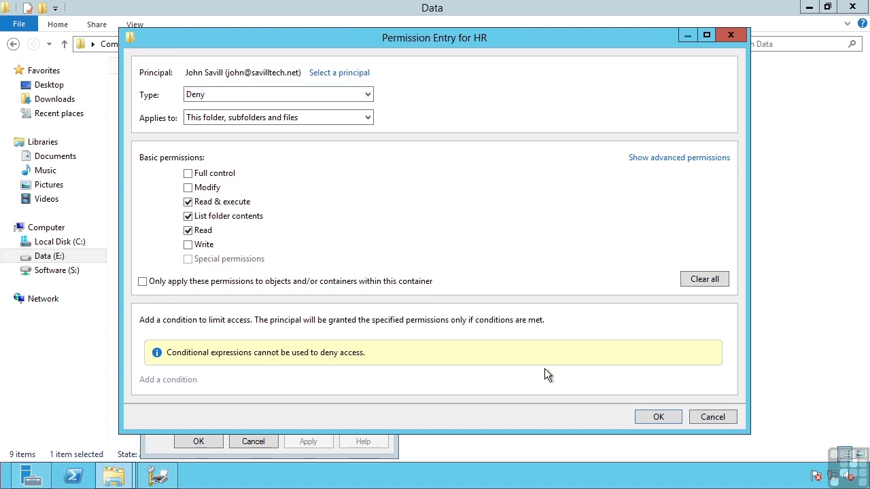
click(662, 418)
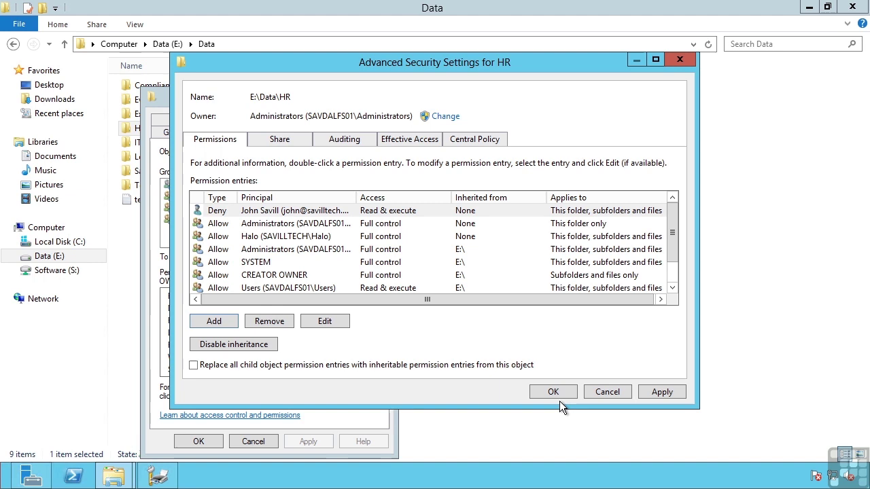
click(670, 396)
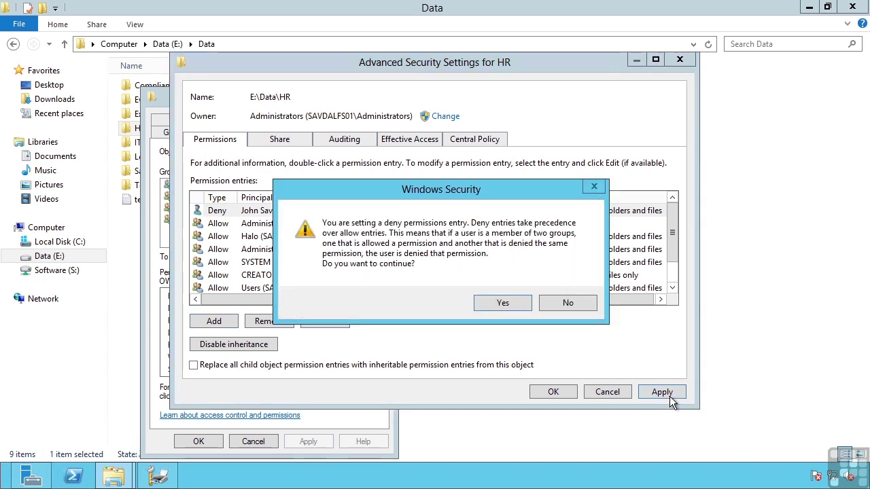
click(502, 304)
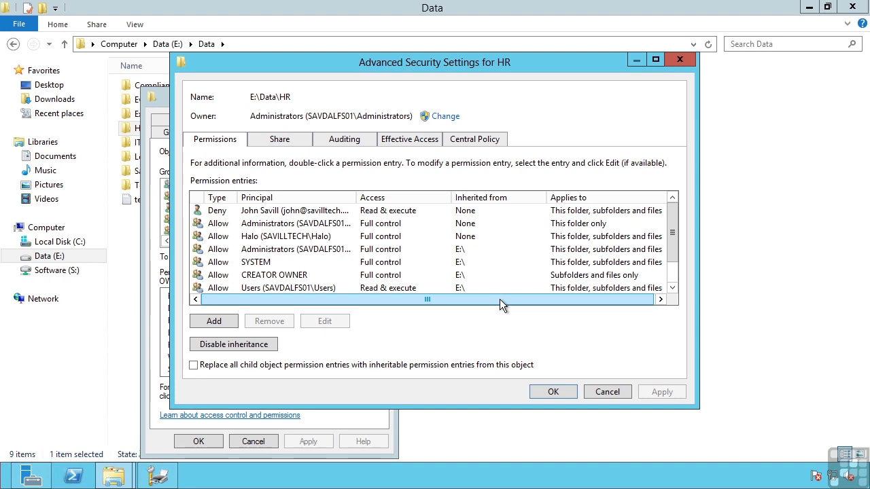
click(554, 392)
click(204, 442)
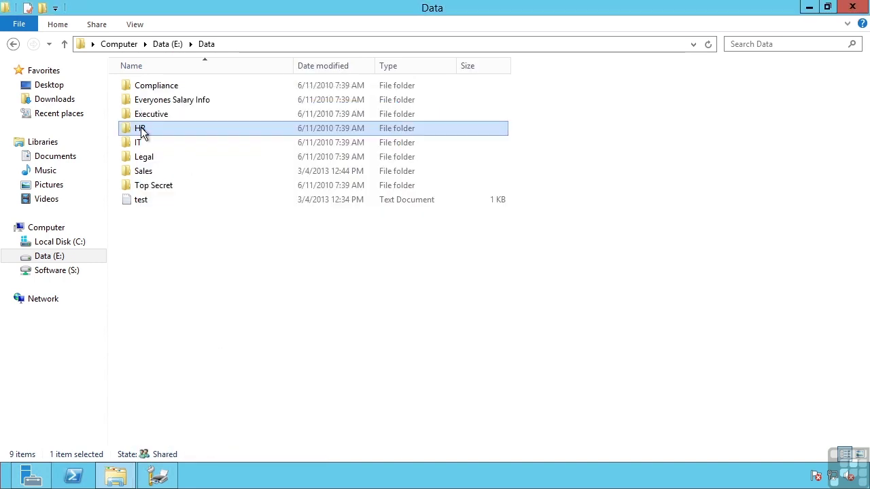
- Test access to the HR folder on the server and from the client machine through the \\savdalfs01\Data share
double_click(142, 129)
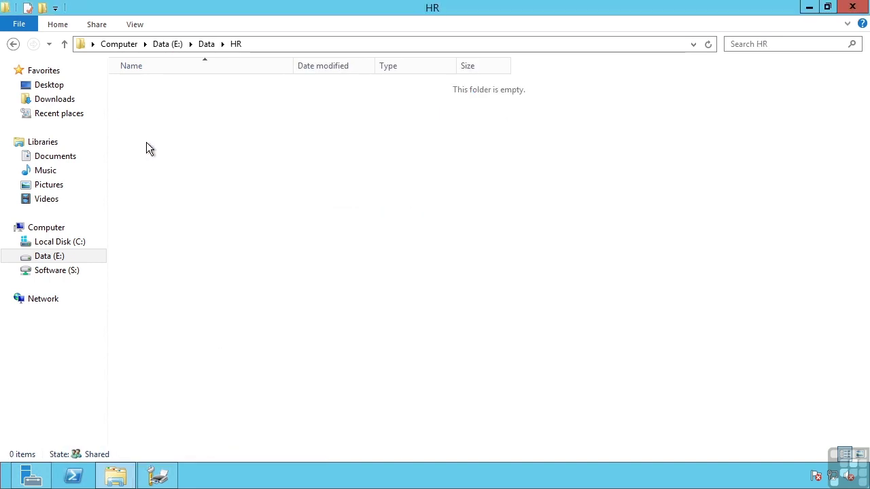
key(BackSpace)
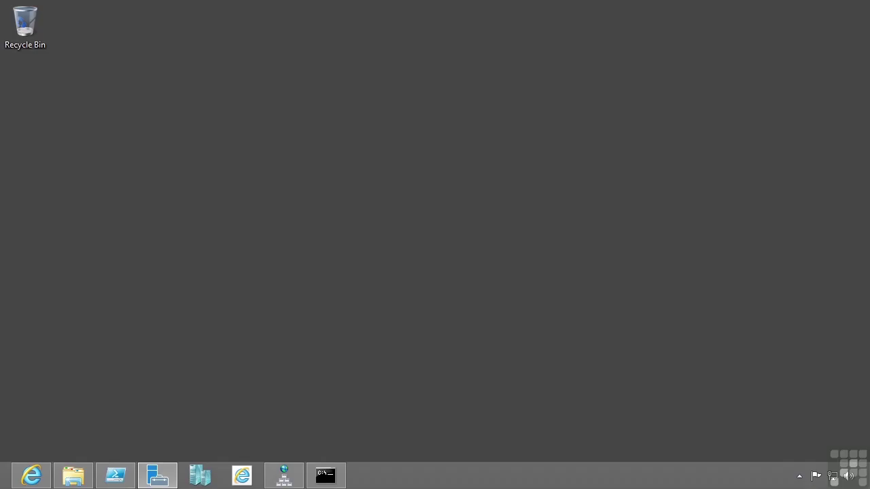
key(super+r)
text(\savdalfs01\)
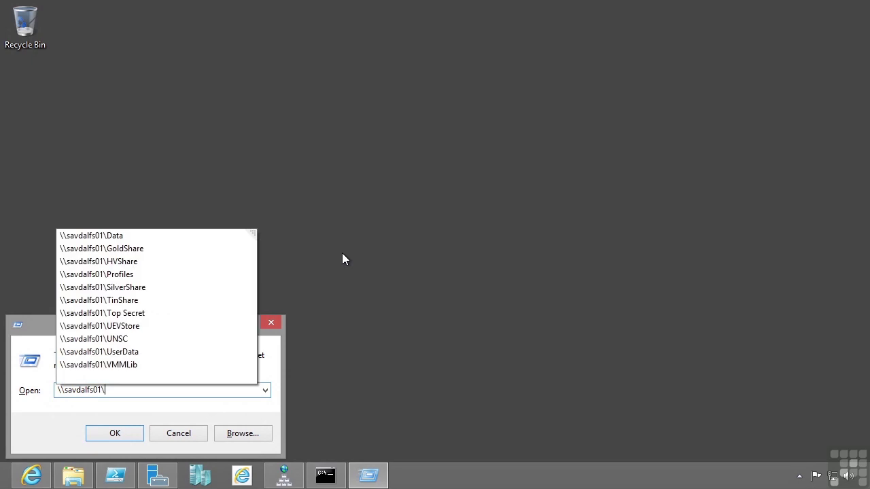
key(Down)
key(Return)
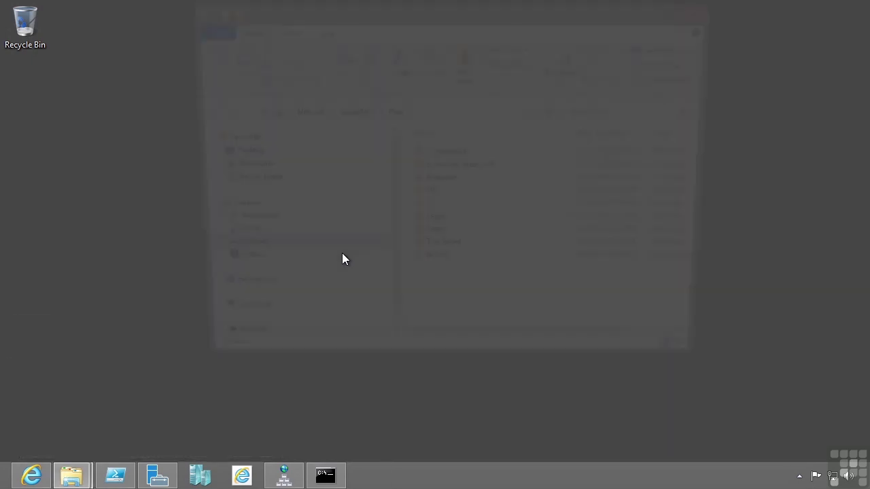
double_click(439, 182)
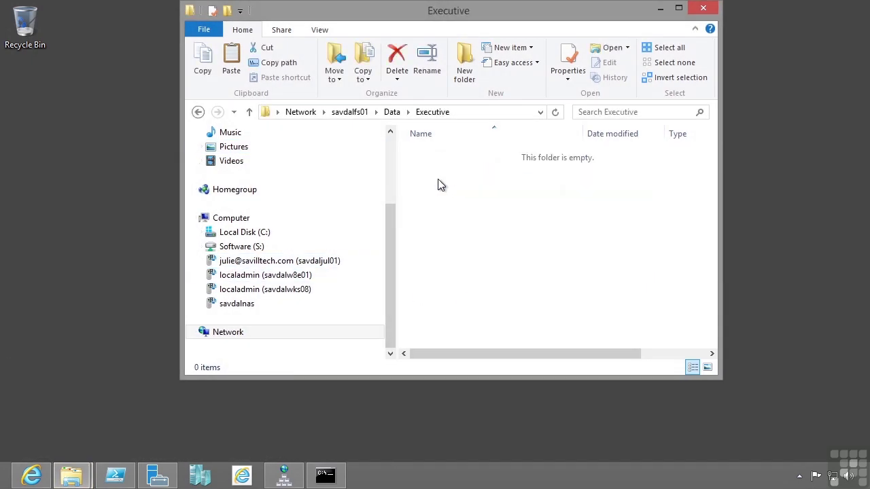
key(BackSpace)
double_click(431, 197)
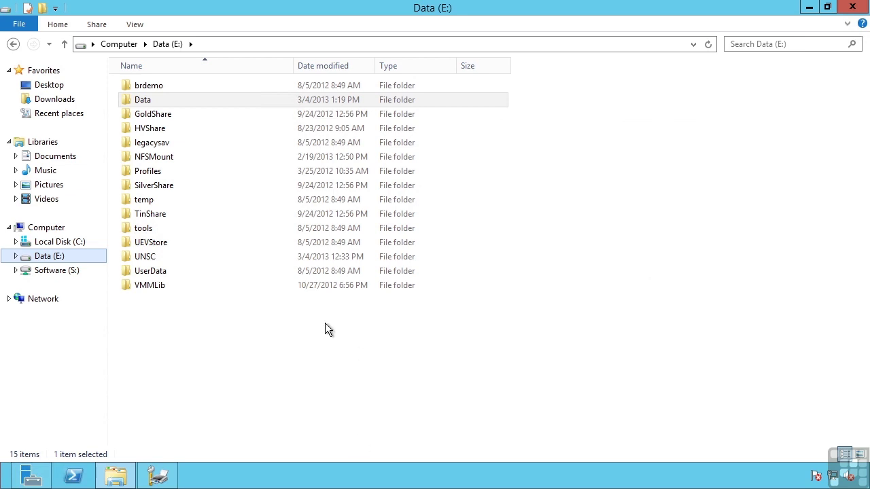
- View the contents of the UNSC folder on the Data (E:) drive and return to the drive's root
click(152, 257)
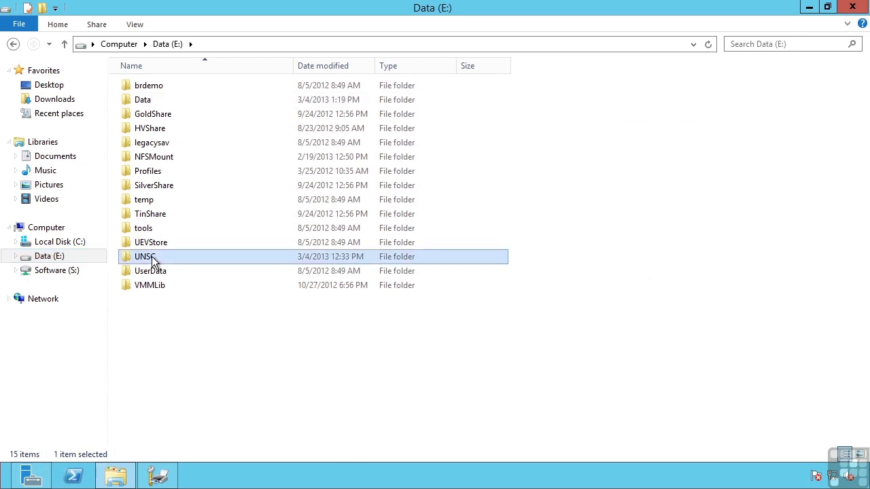
double_click(152, 257)
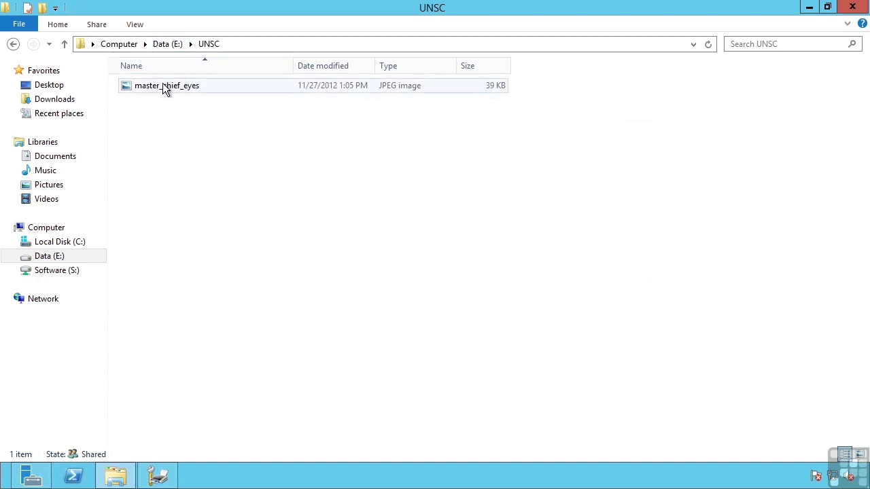
click(179, 53)
- Examine the UNSC folder's classification, advanced permission entries and applied central access policy
right_click(170, 253)
click(182, 252)
click(291, 121)
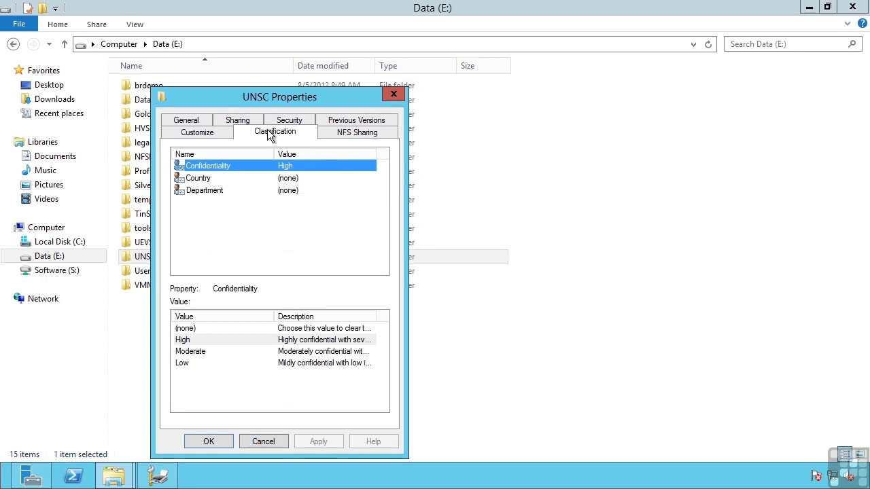
click(290, 122)
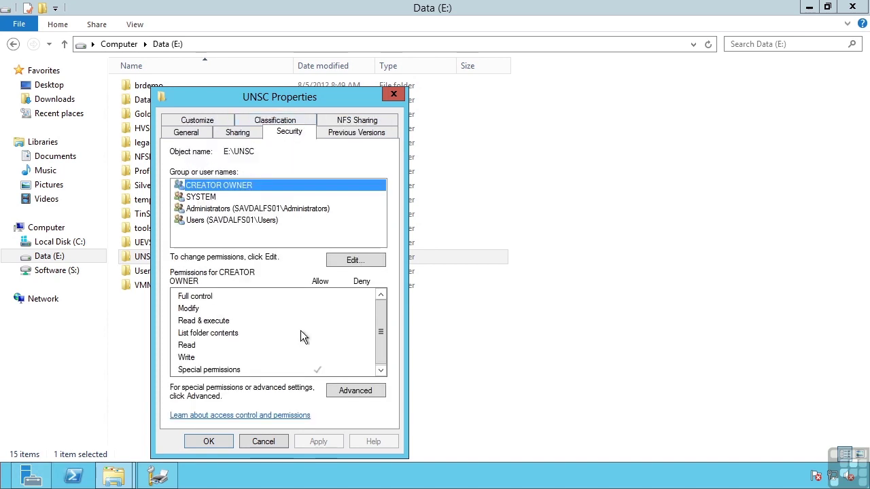
click(355, 391)
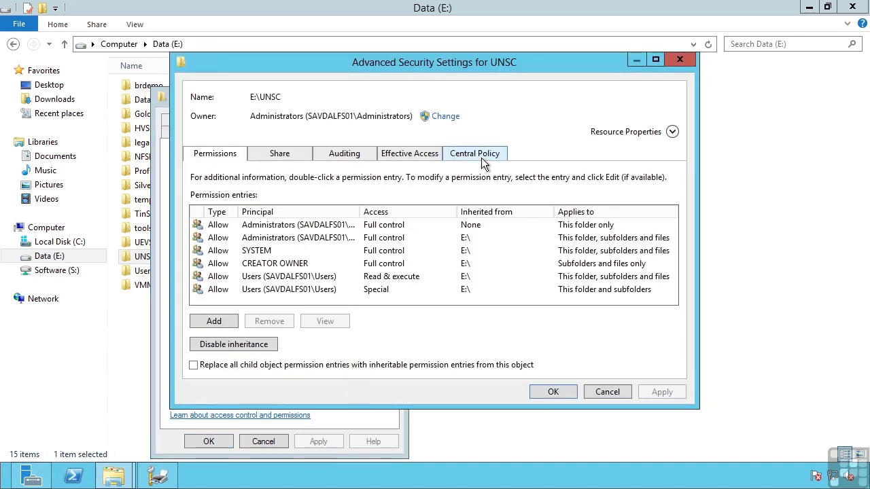
click(481, 155)
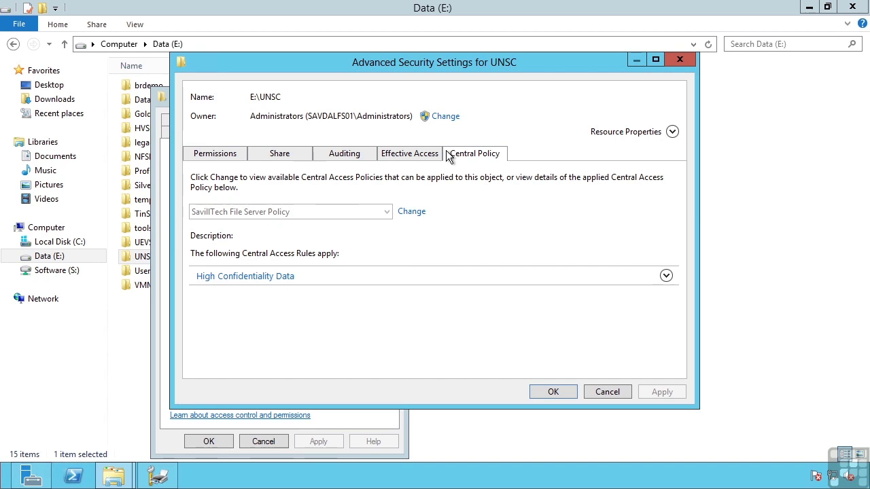
- Evaluate the effective access to the UNSC folder for the user account whose name ends in 117, and review the listed permissions
click(416, 155)
click(289, 209)
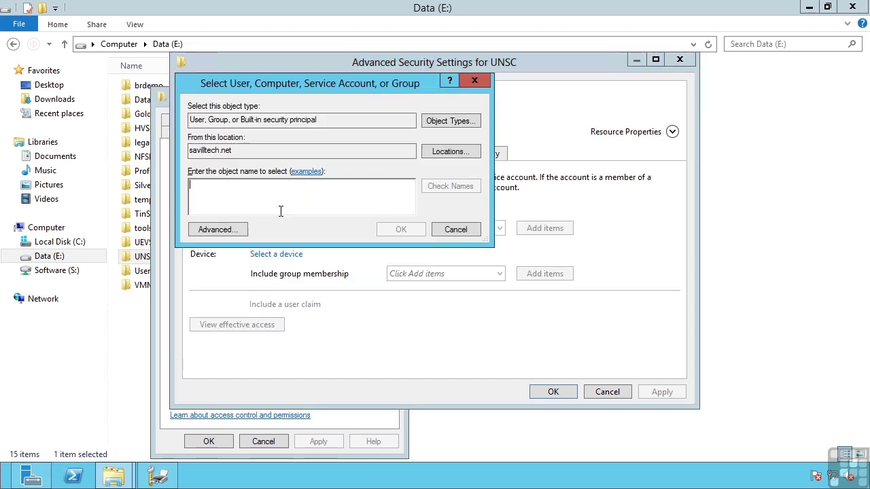
text(john)
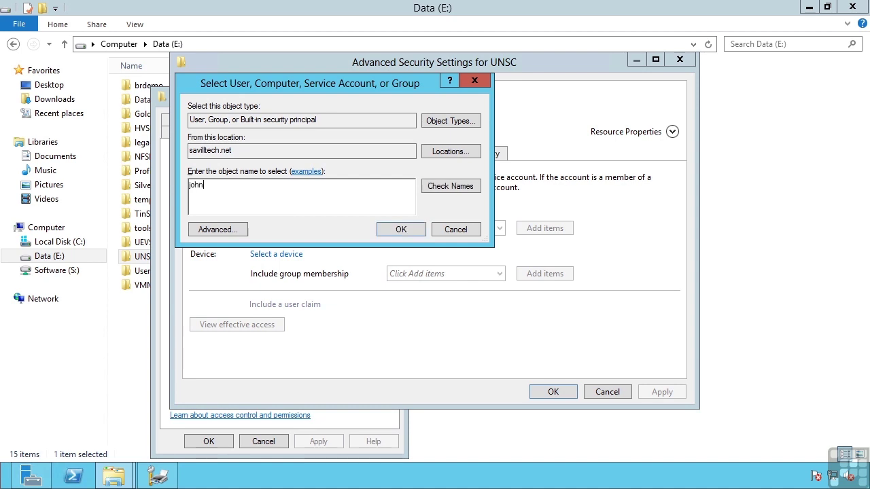
text(117)
click(436, 188)
click(408, 229)
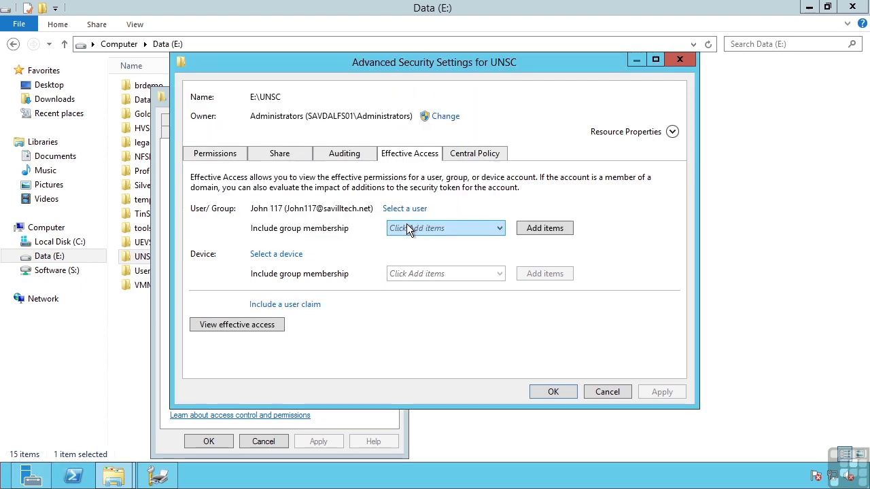
click(226, 325)
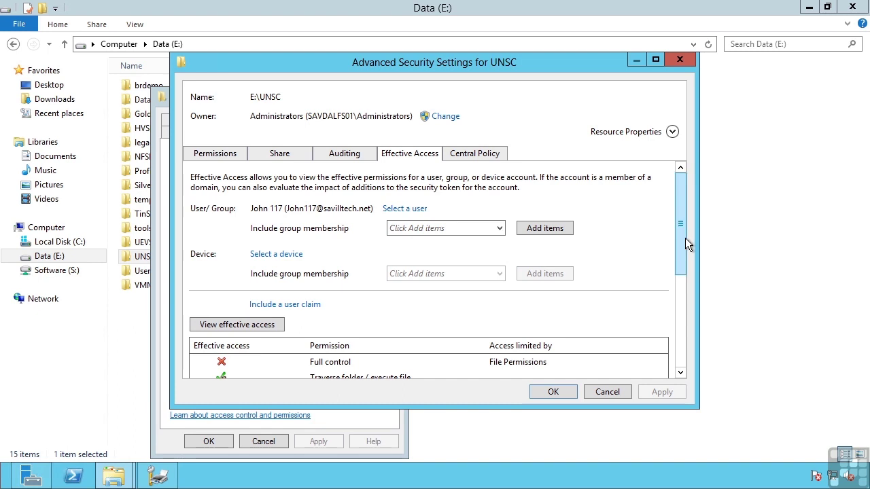
scroll(685, 241, down, 4)
scroll(680, 250, up, 4)
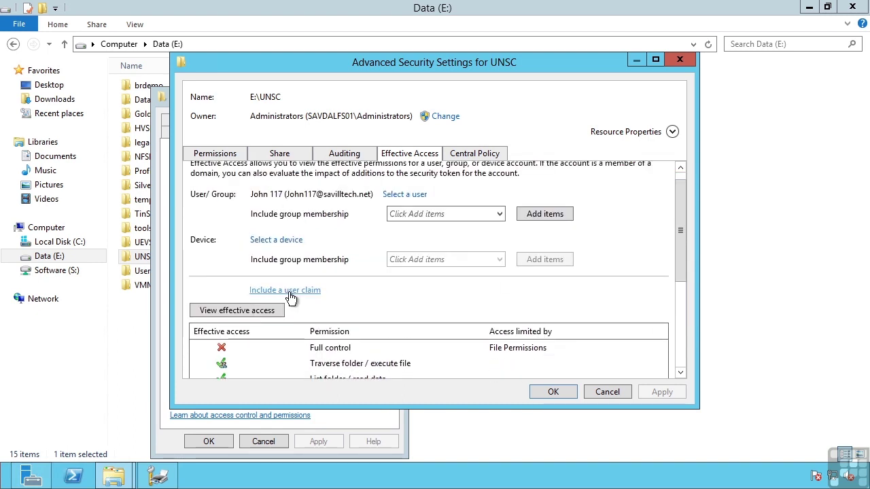
- Include a user claim of title = notaspartan in the effective access evaluation and recalculate the user's access to the UNSC folder
click(290, 297)
click(361, 295)
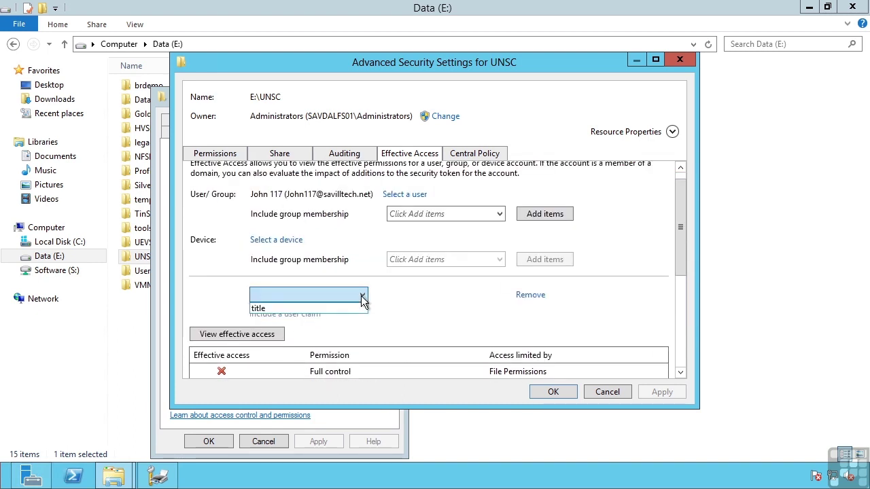
click(303, 310)
click(430, 295)
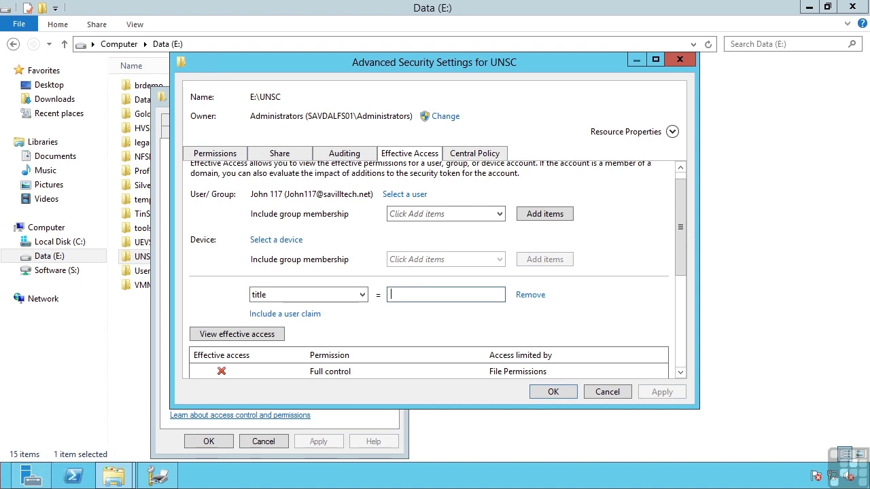
text(notaspartan)
click(219, 333)
drag(680, 229, 686, 208)
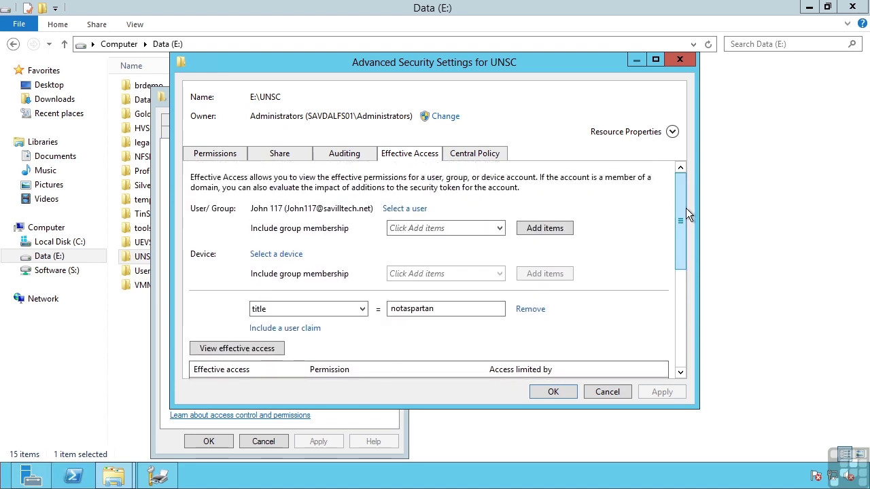